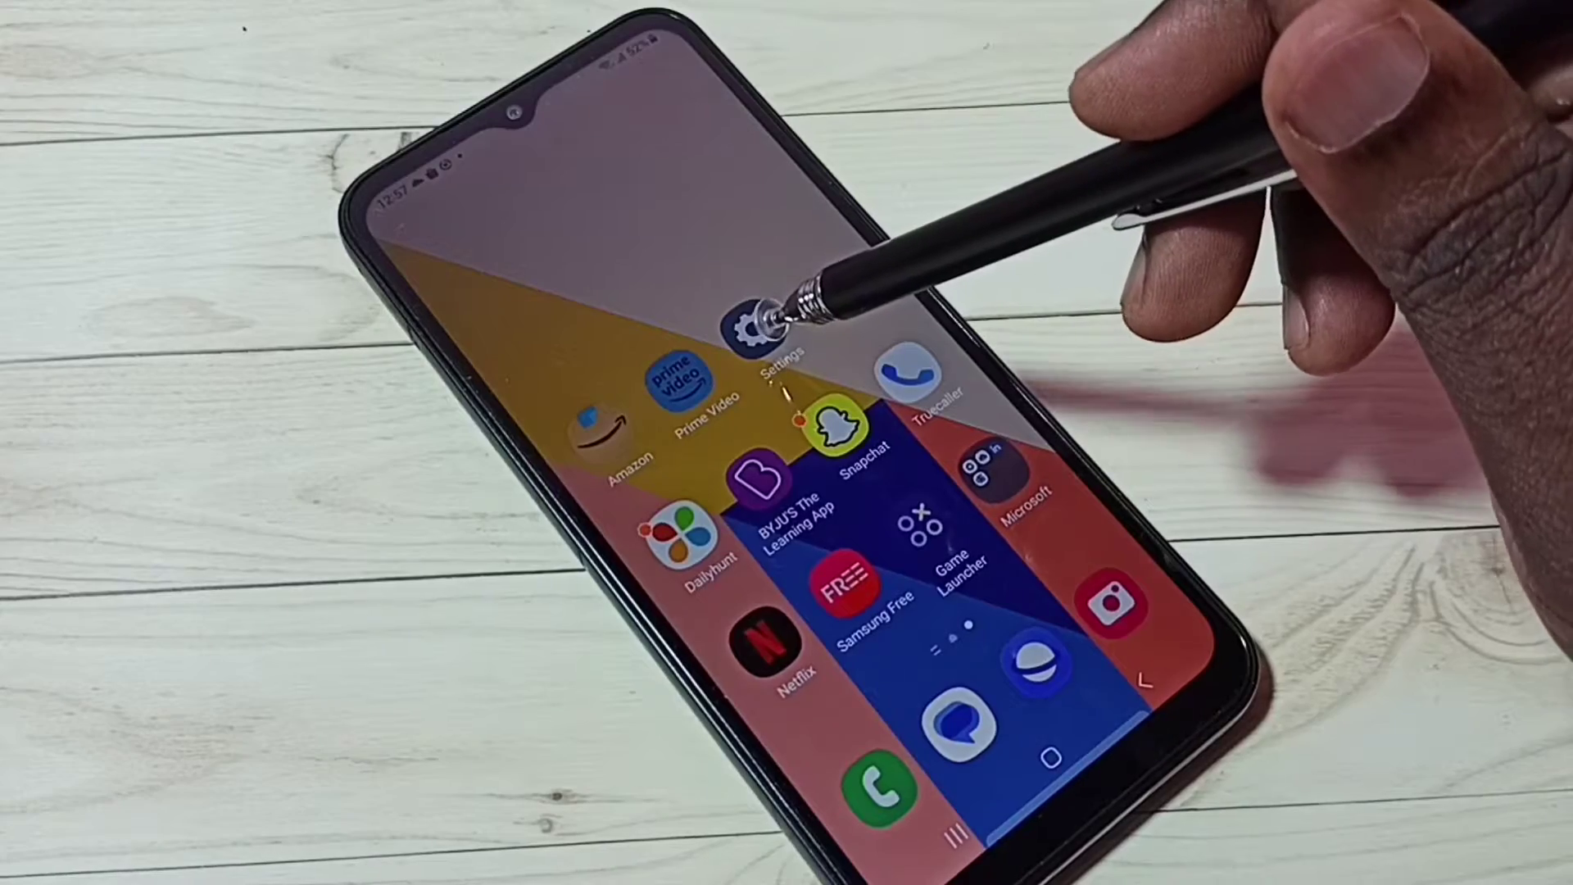
Launch the Settings app from its home screen icon.
left_click(757, 322)
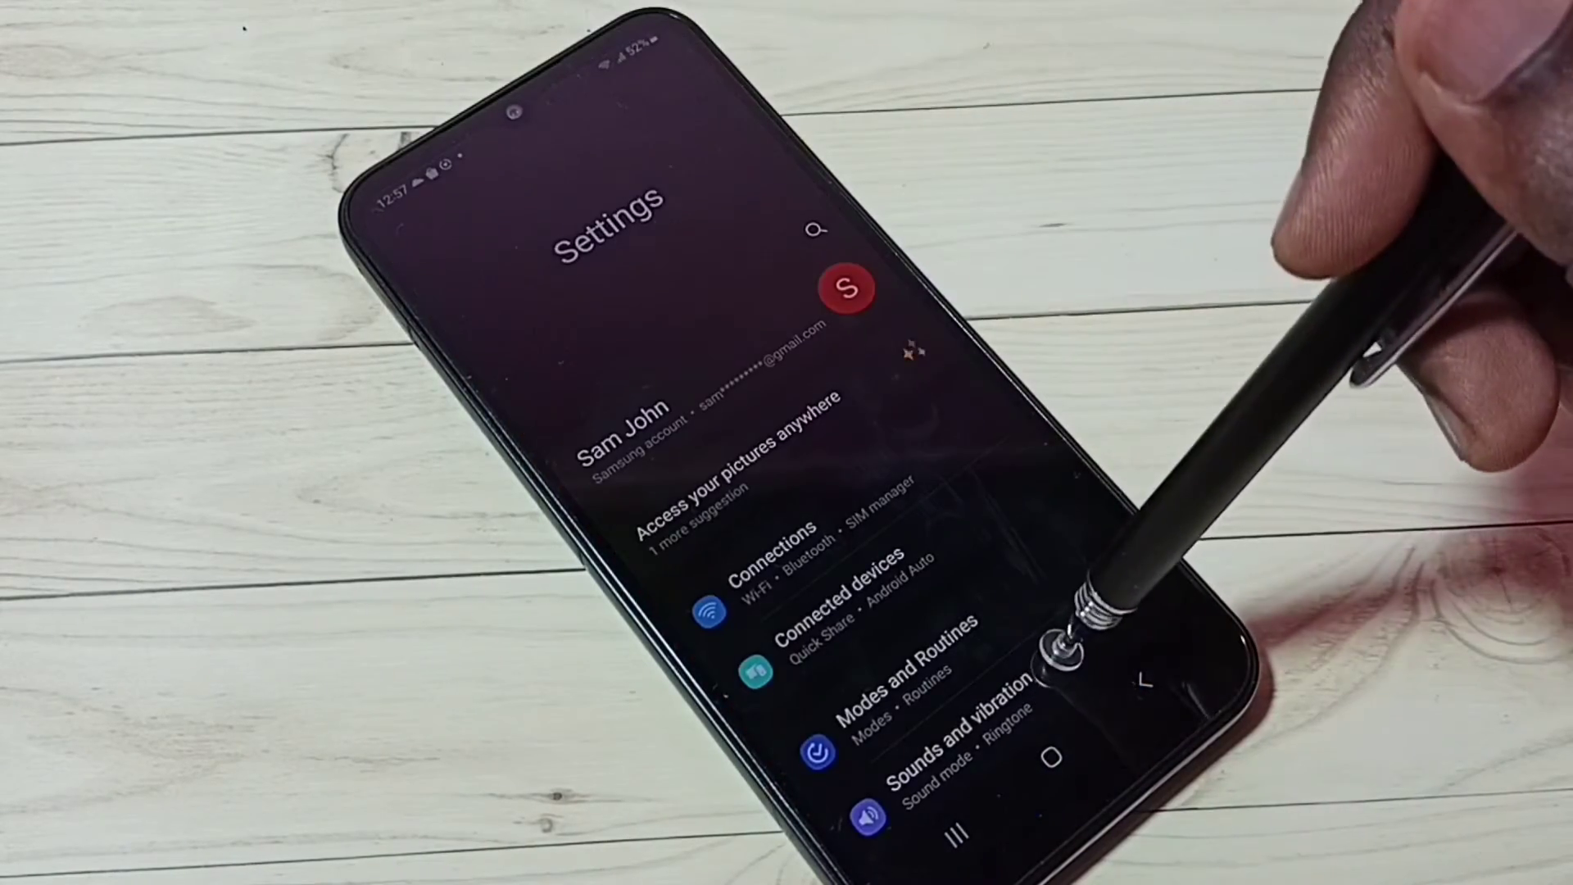
scroll(1060, 650, "down", 10)
scroll(1053, 545, "down", 3)
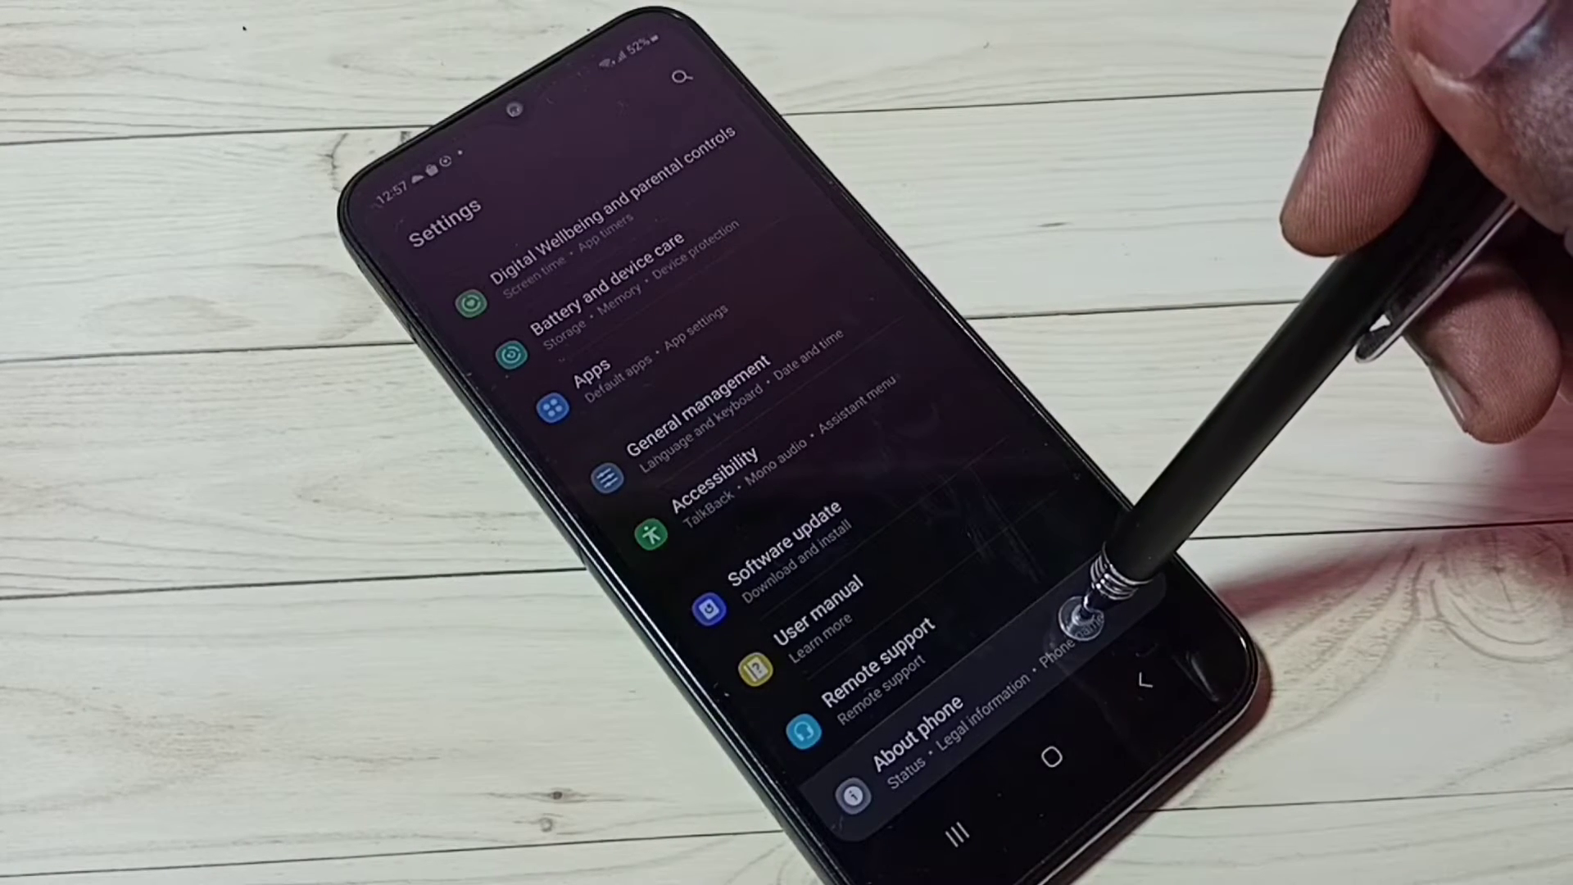
On the phone's Software information page, tap Build number repeatedly until developer mode is enabled.
left_click(1079, 614)
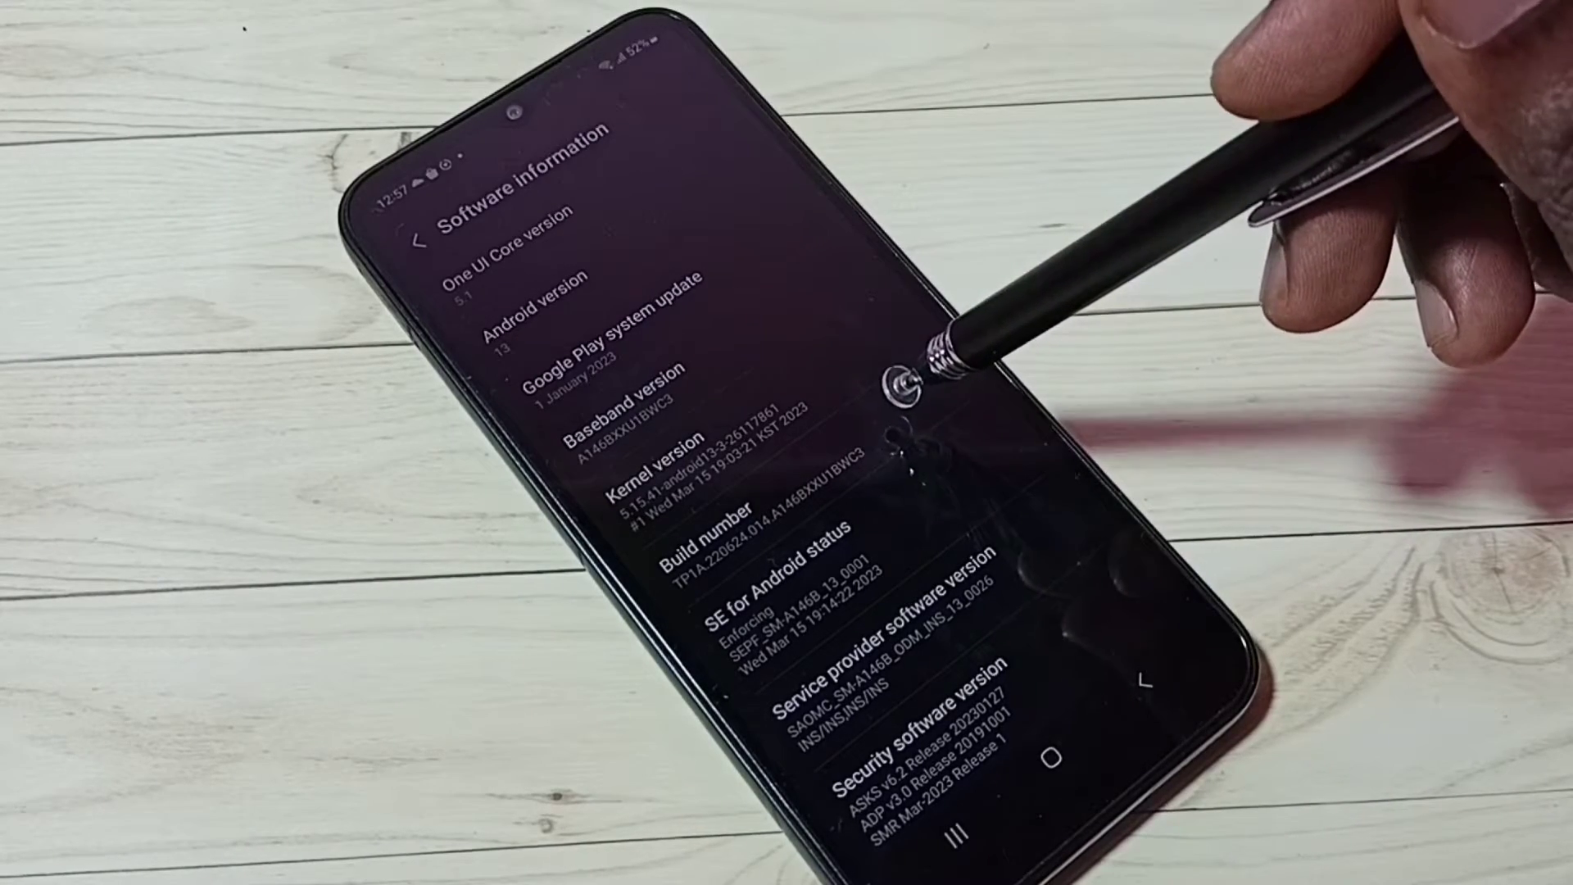
left_click(927, 360)
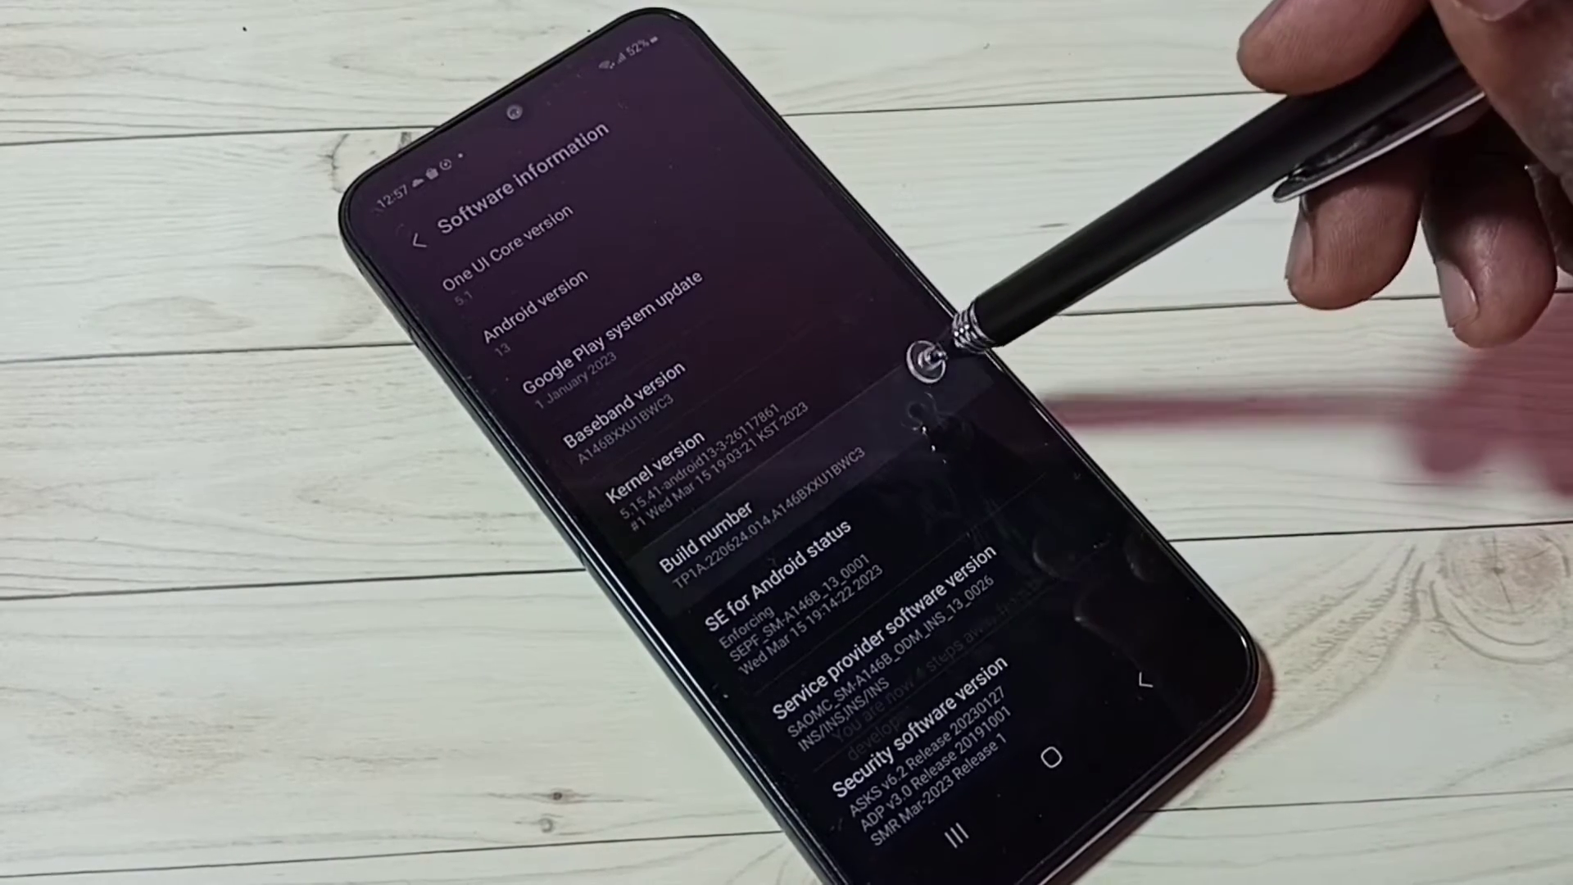
left_click(922, 370)
left_click(904, 399)
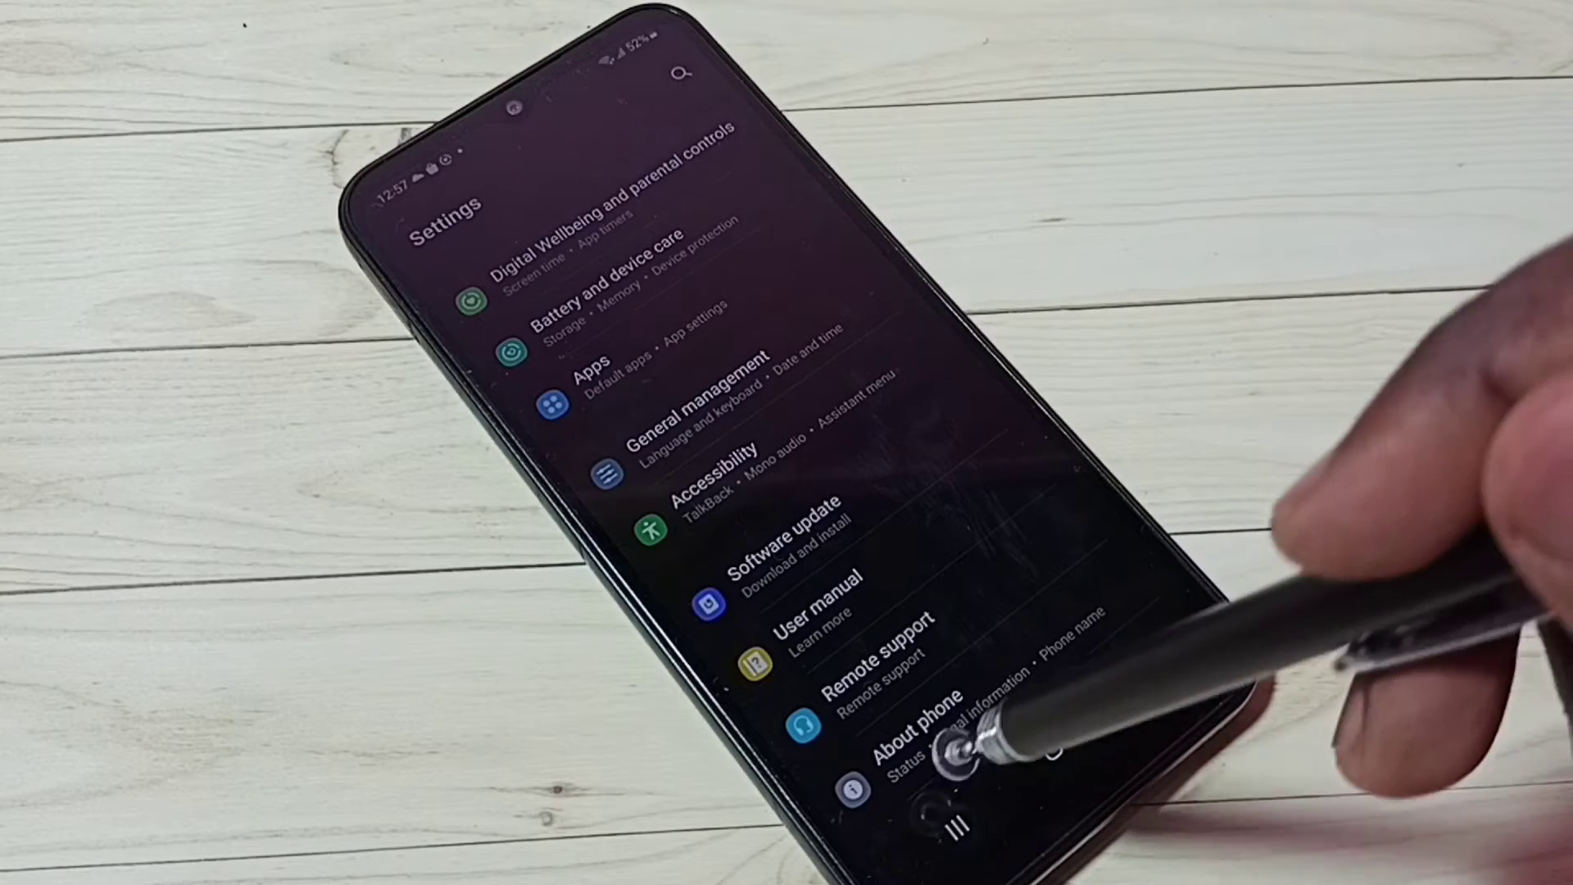
scroll(1107, 562, "down", 2)
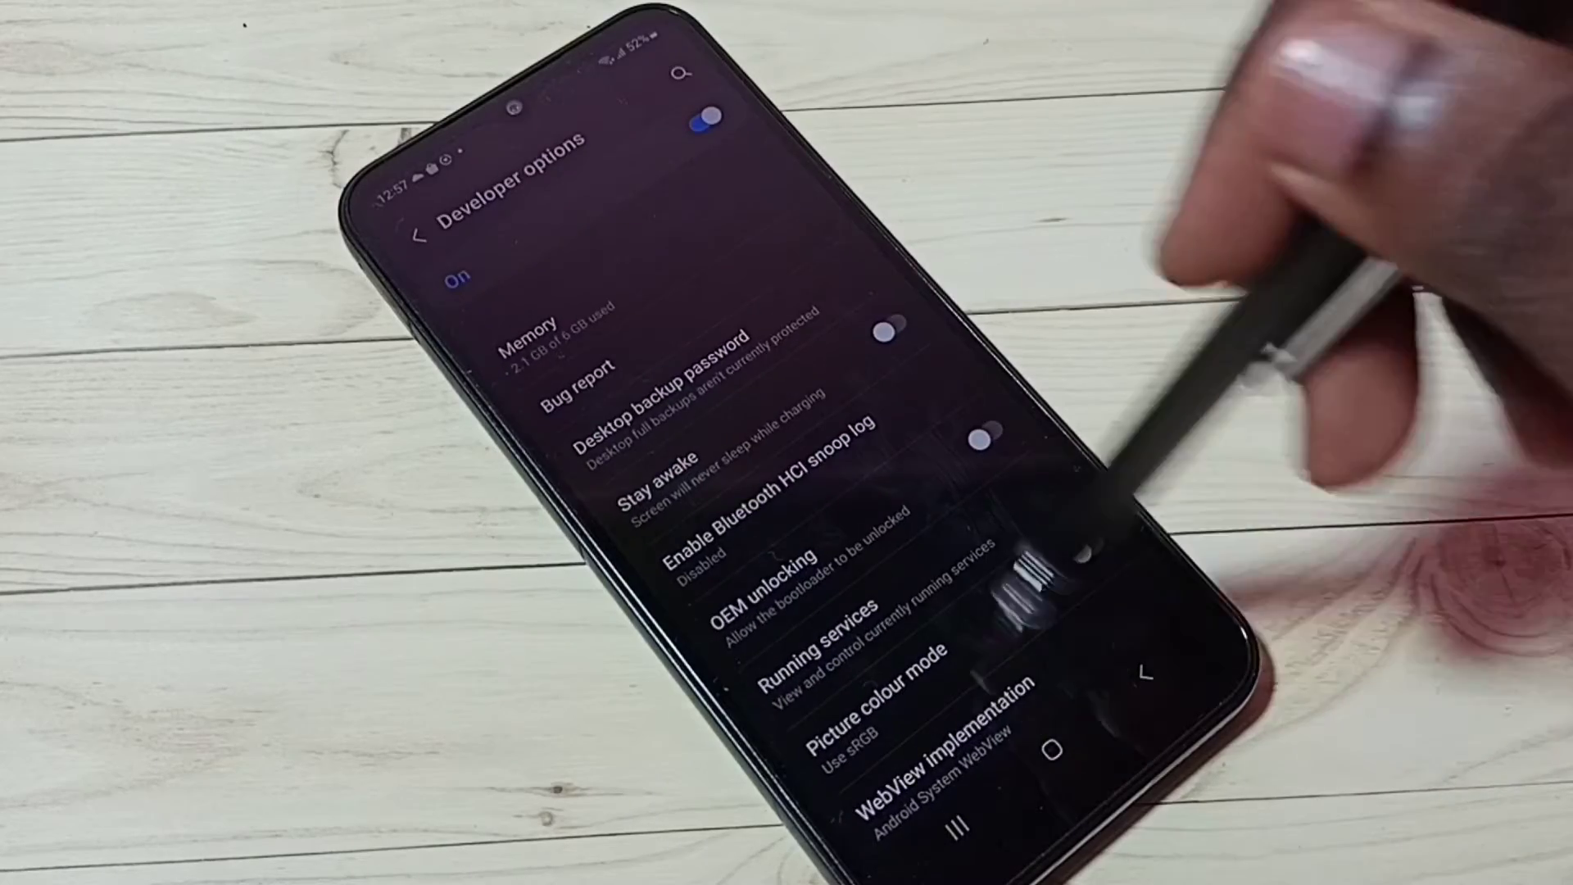
scroll(1019, 562, "down", 5)
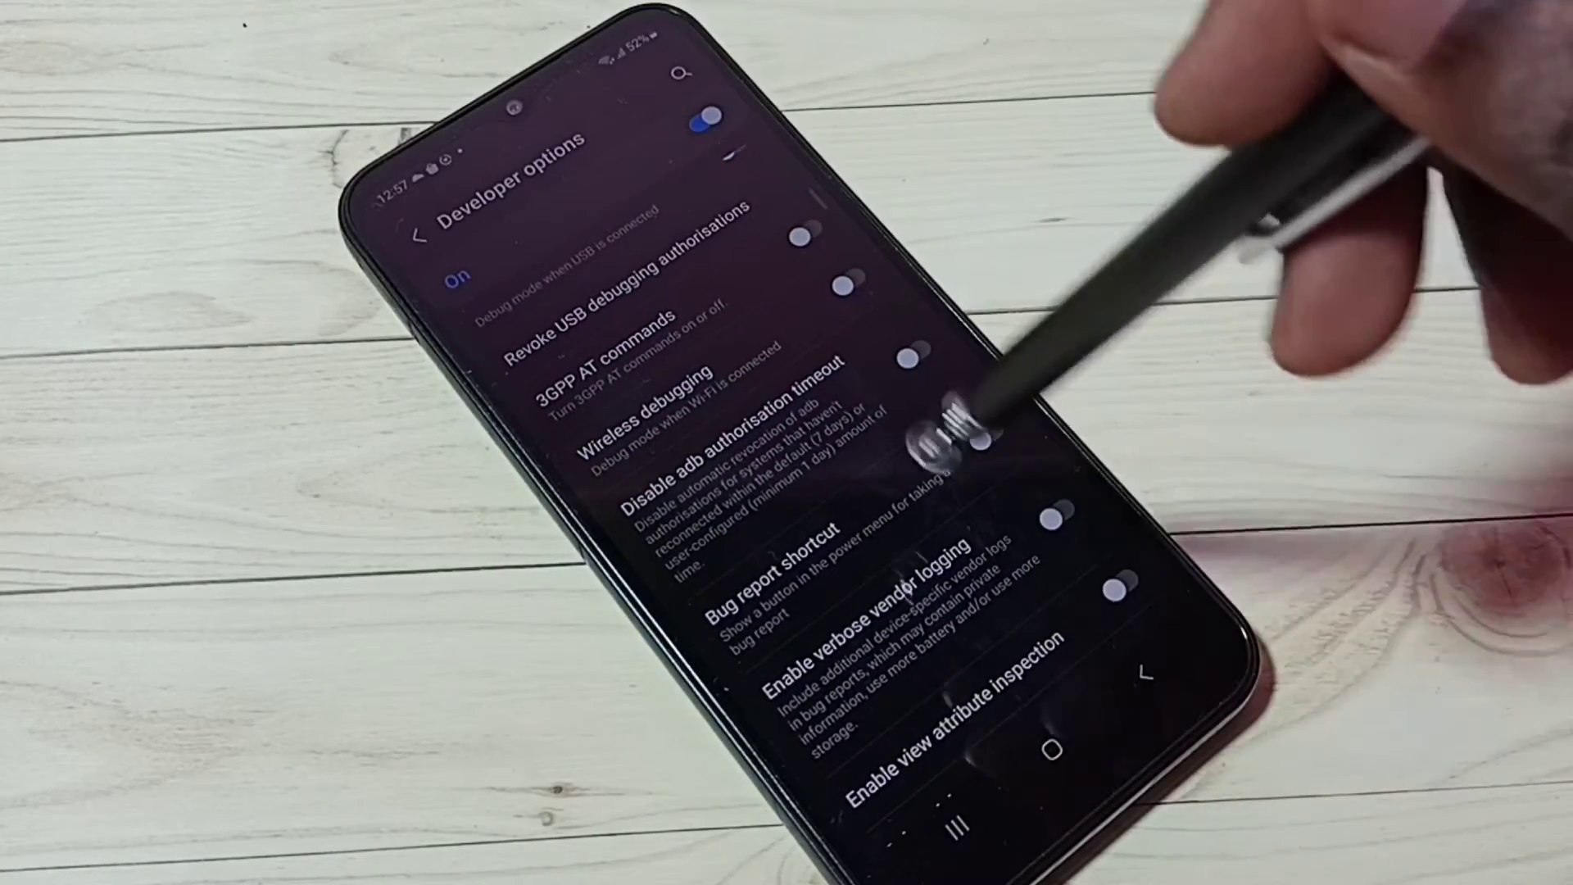
scroll(861, 492, "up", 3)
scroll(1045, 553, "up", 3)
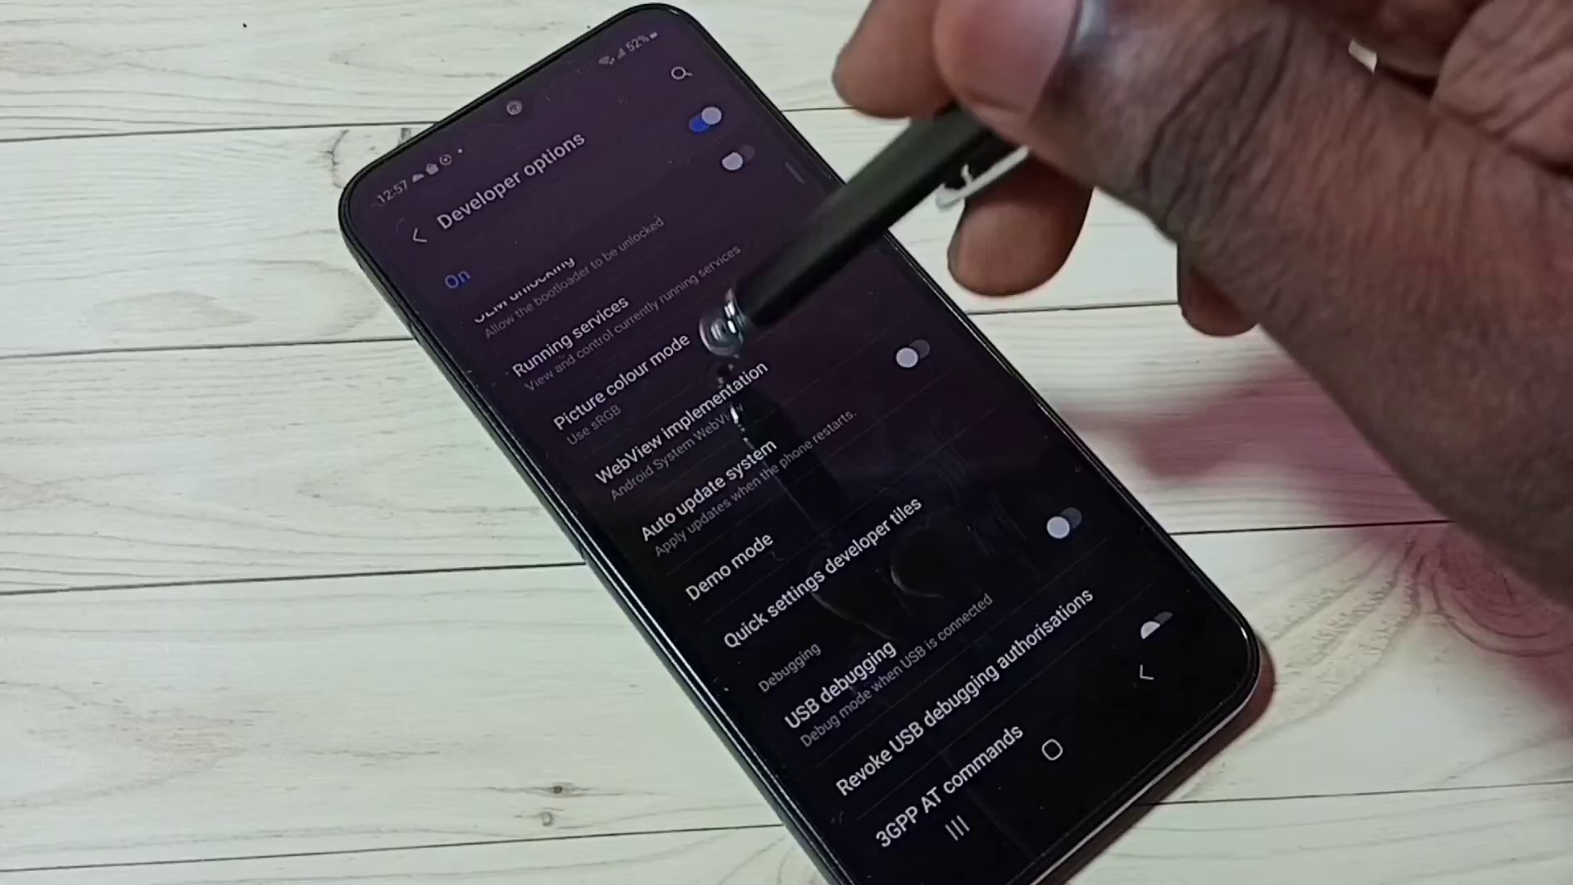
scroll(995, 590, "up", 3)
scroll(848, 431, "down", 3)
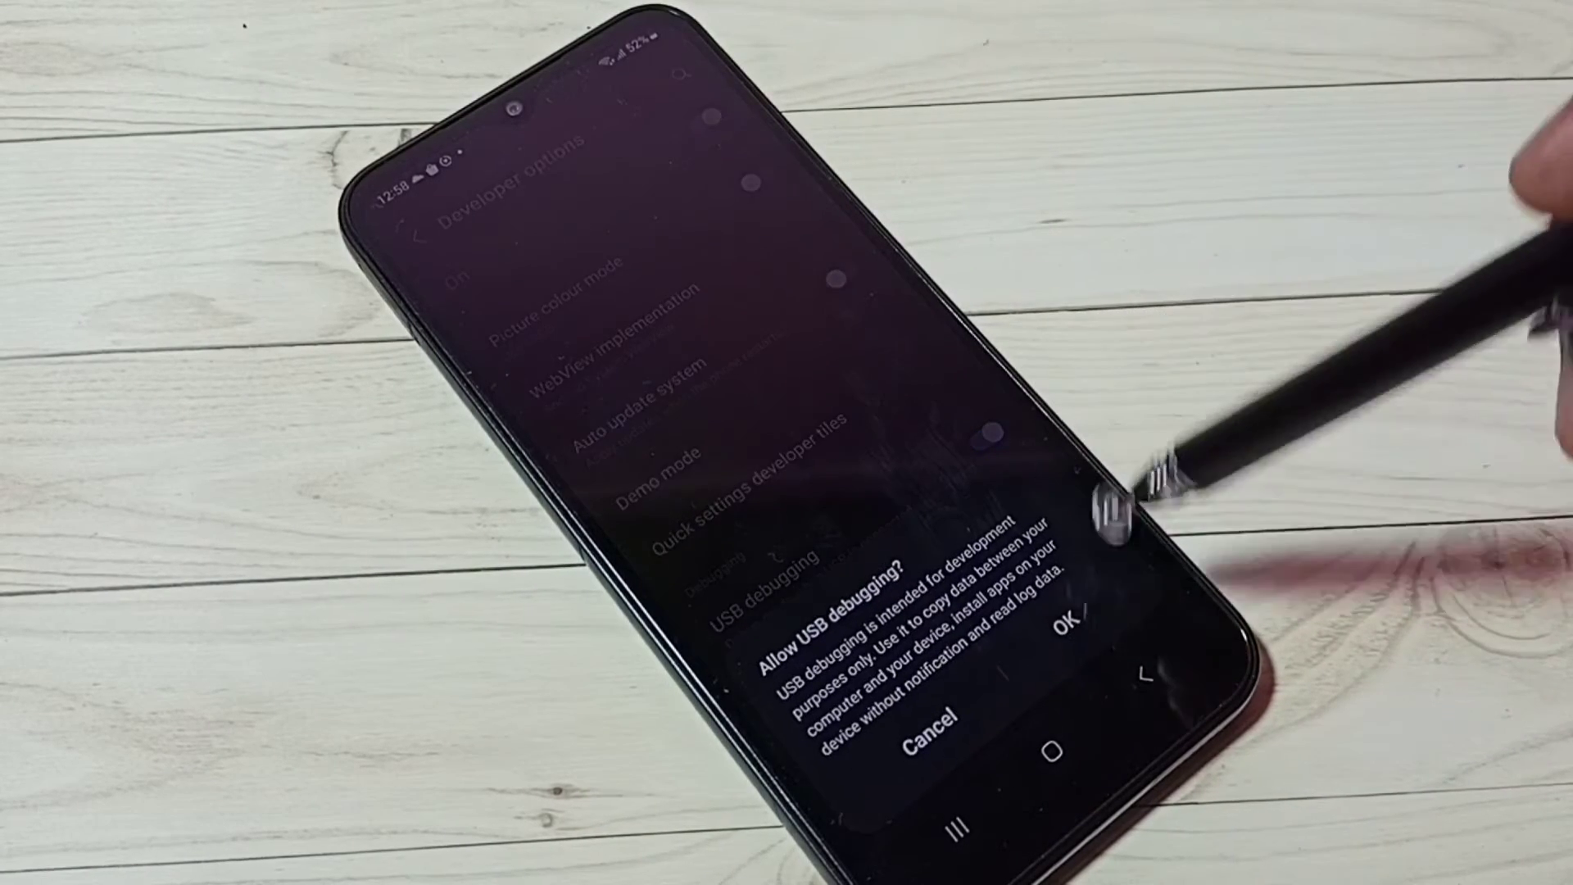
Accept the 'Allow USB debugging?' prompt so USB debugging is enabled.
left_click(1079, 632)
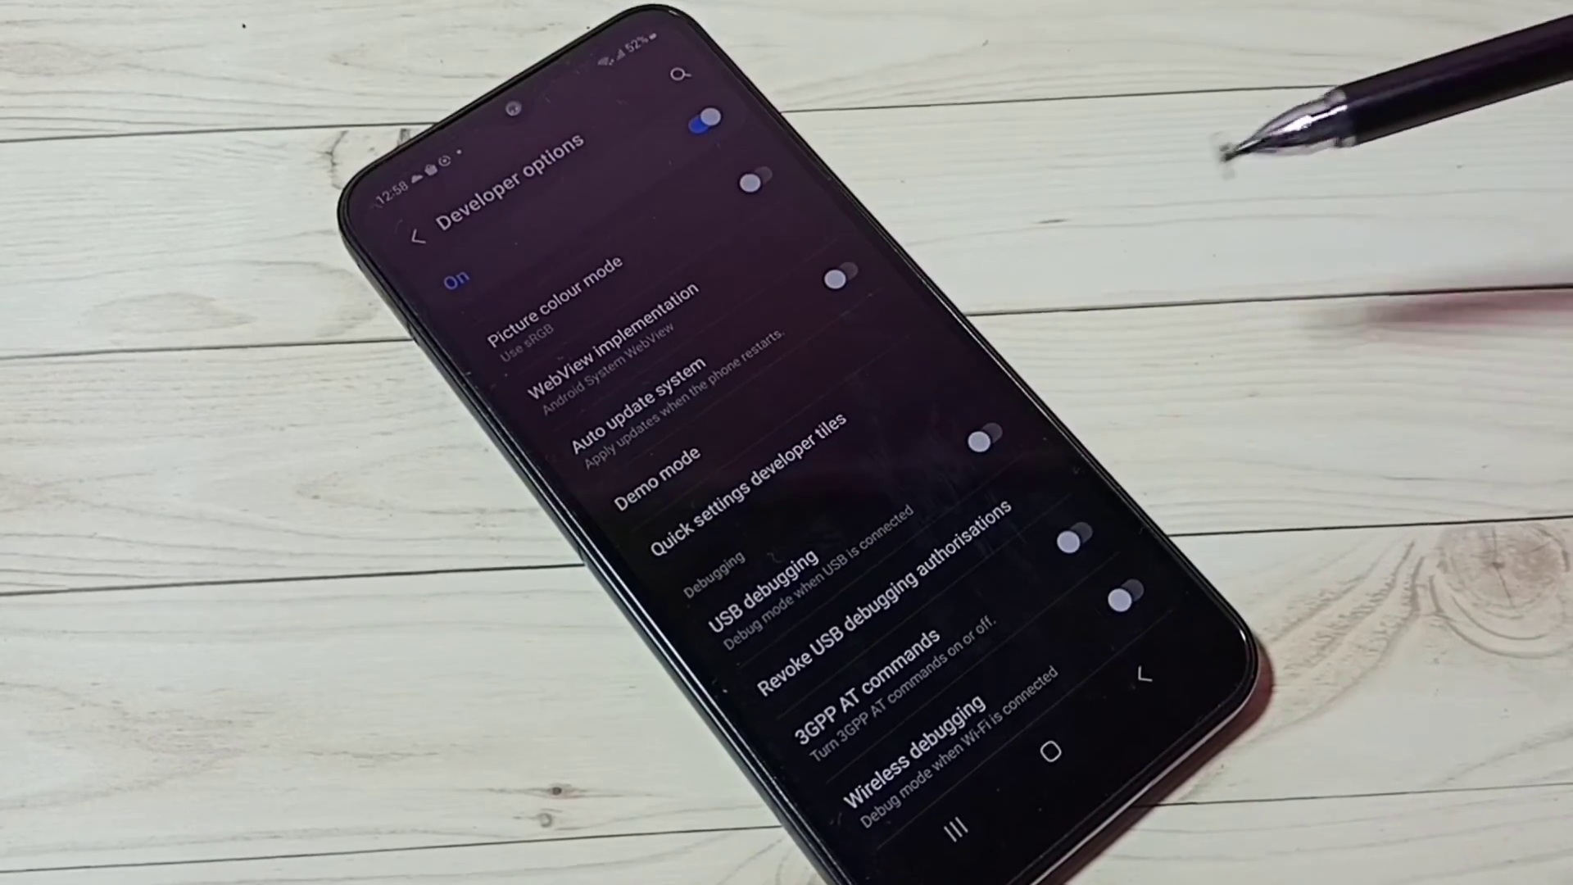
scroll(844, 316, "up", 5)
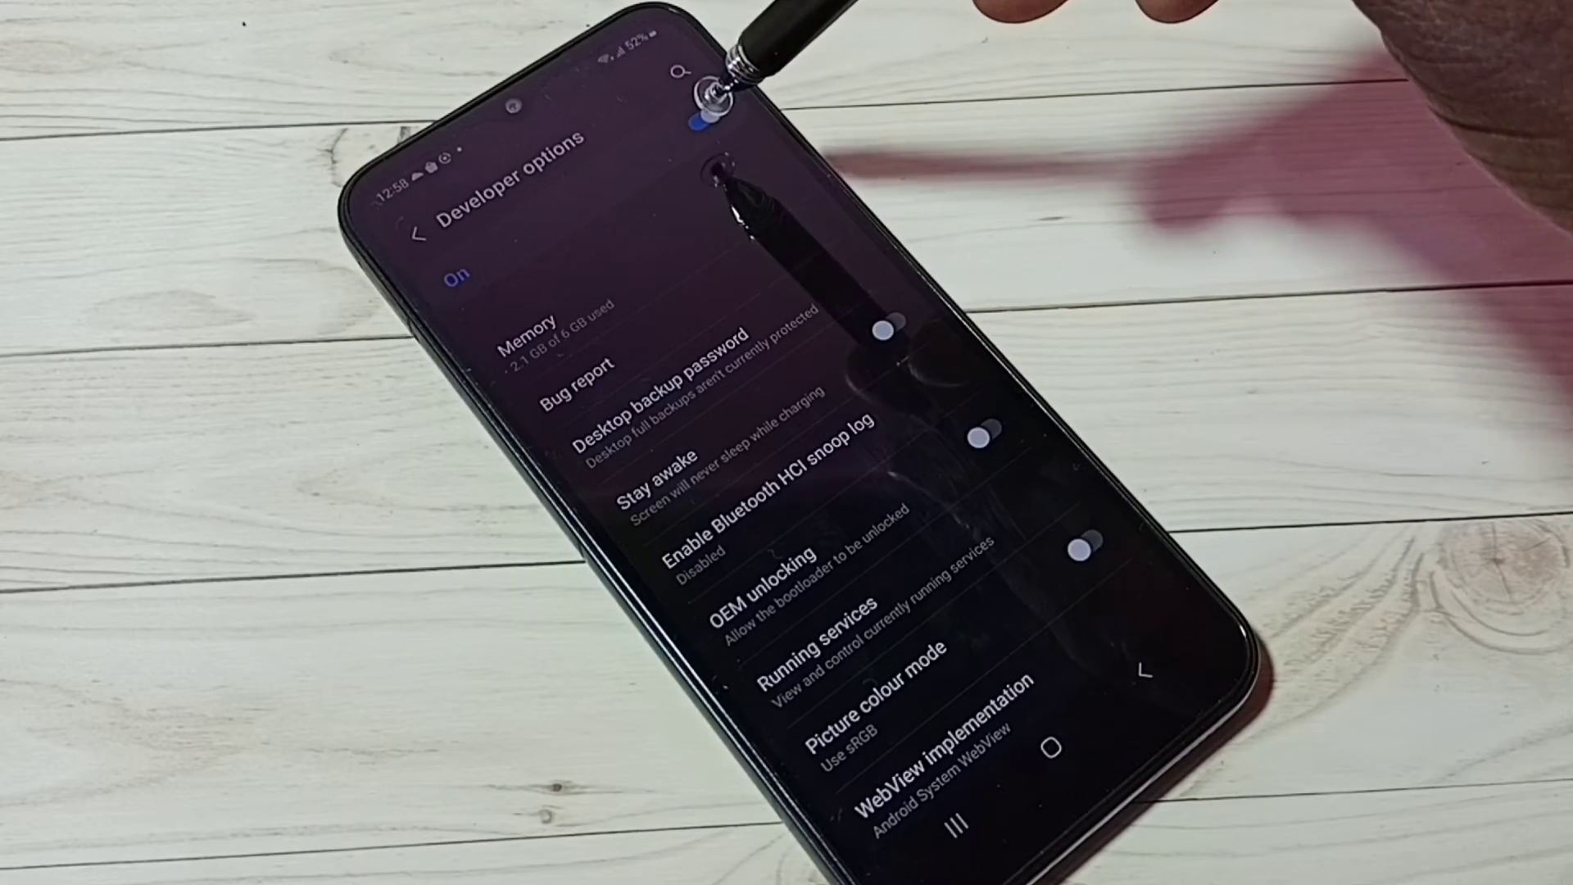
Turn off the Developer options master toggle and go back to the main Settings list.
left_click(706, 117)
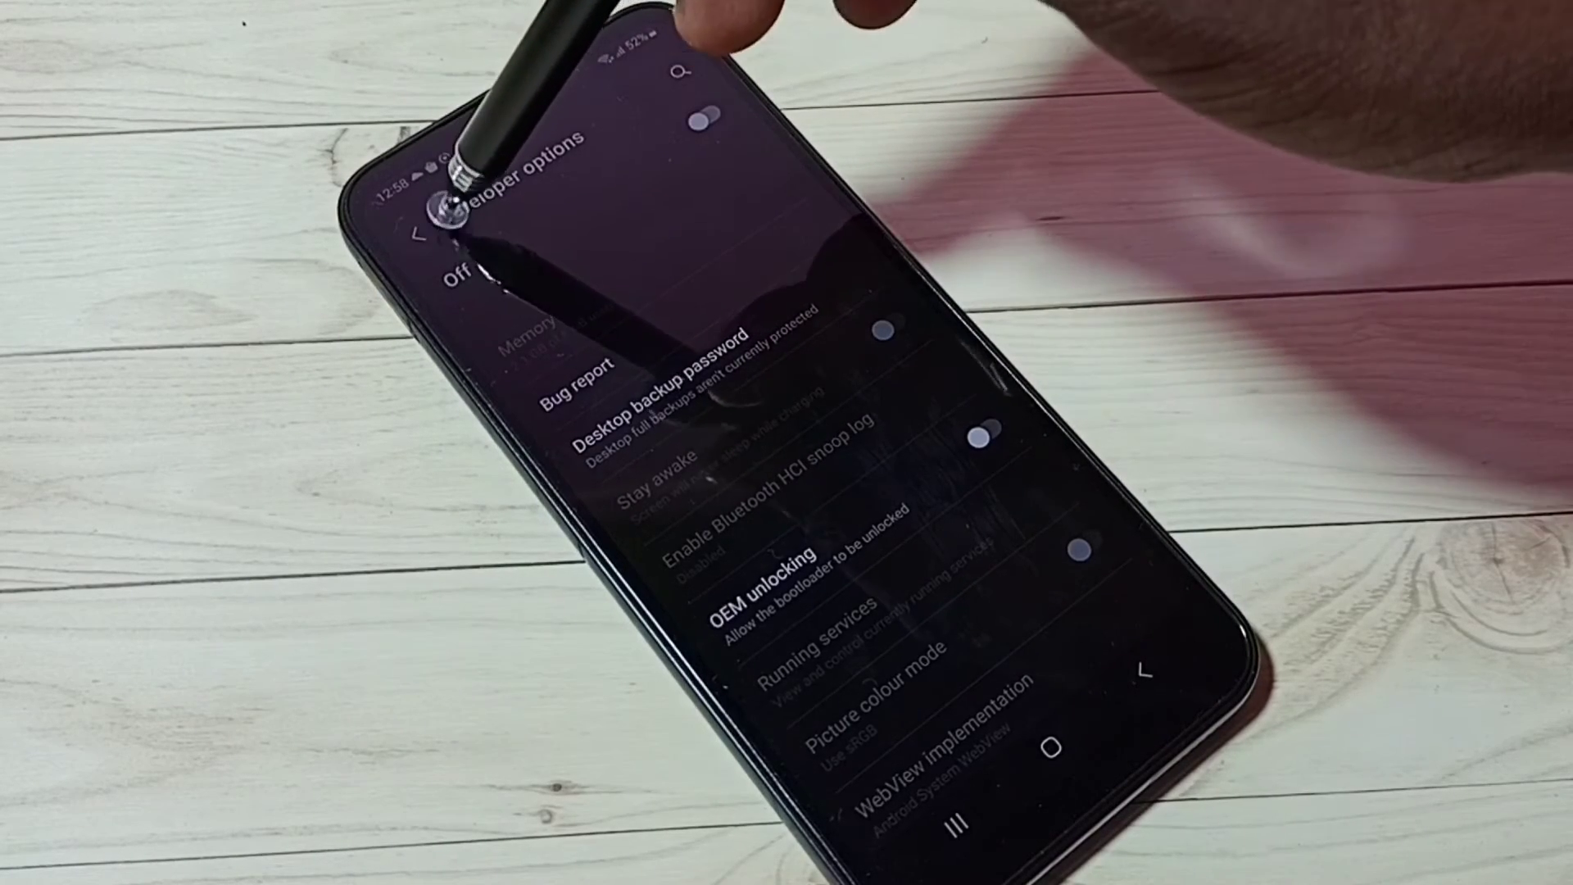
left_click(418, 233)
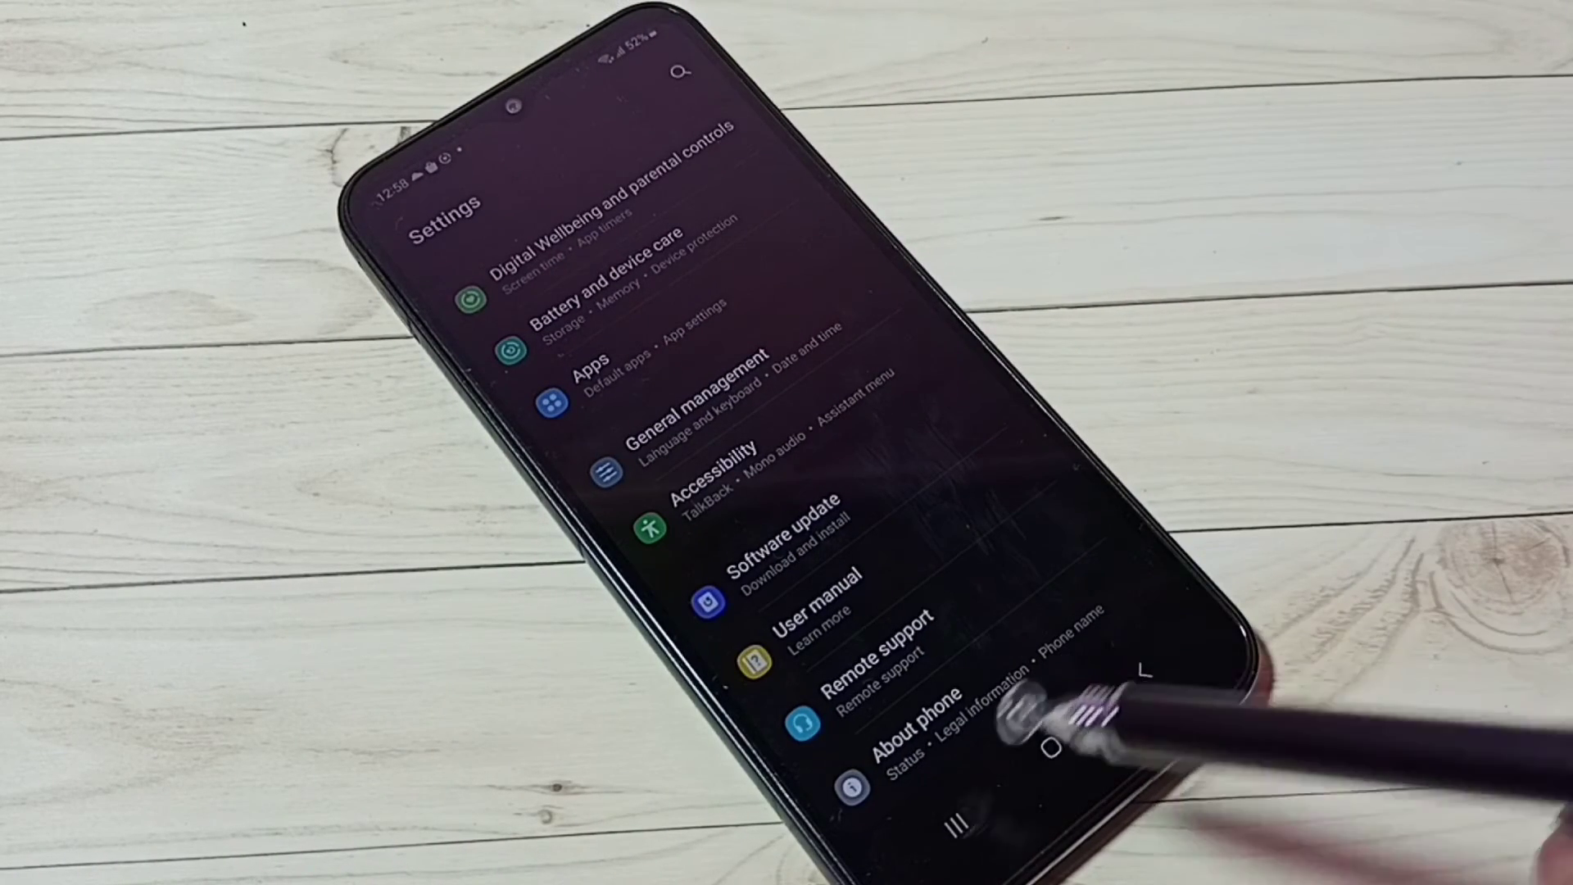